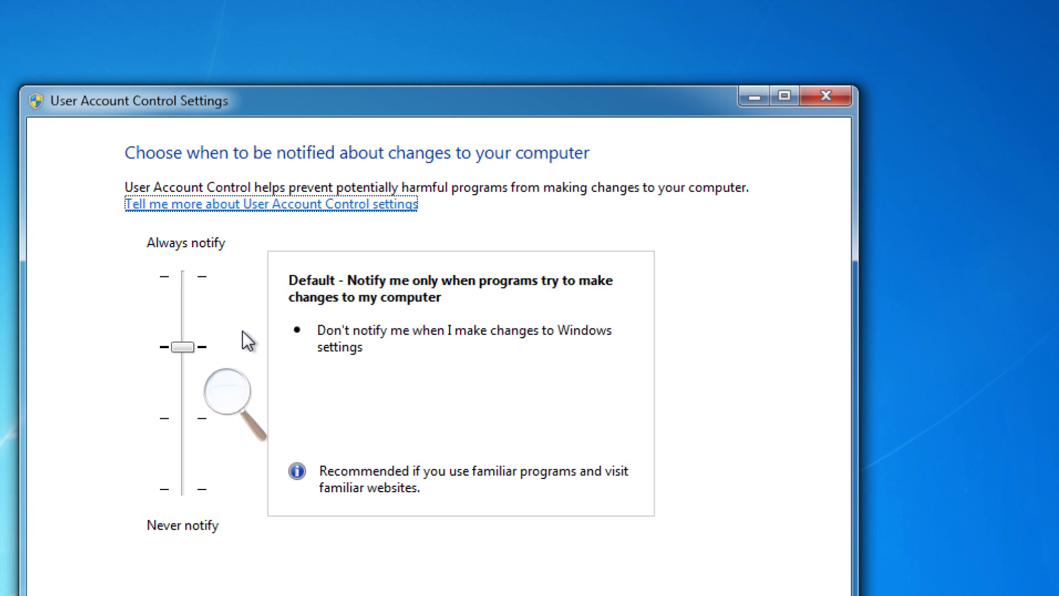
Step: Drag the UAC slider to the top notch, Always notify
{"action": "left_click_drag", "start_coordinate": [183, 347], "coordinate": [186, 284]}
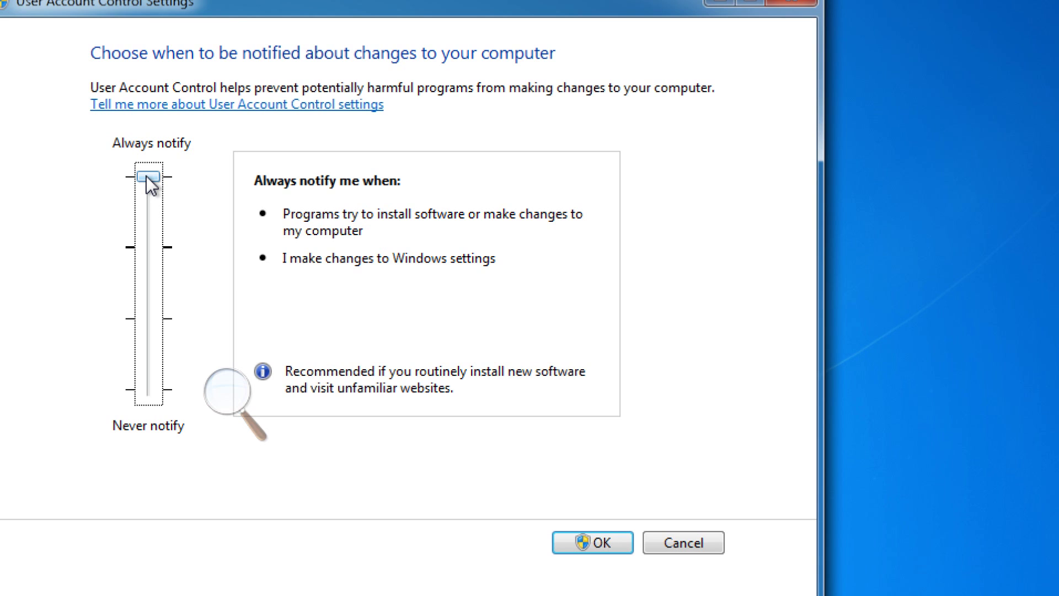
Step: Step the UAC slider down through Default and no-dimming to Never notify, then apply with OK
{"action": "left_click_drag", "start_coordinate": [148, 177], "coordinate": [154, 246]}
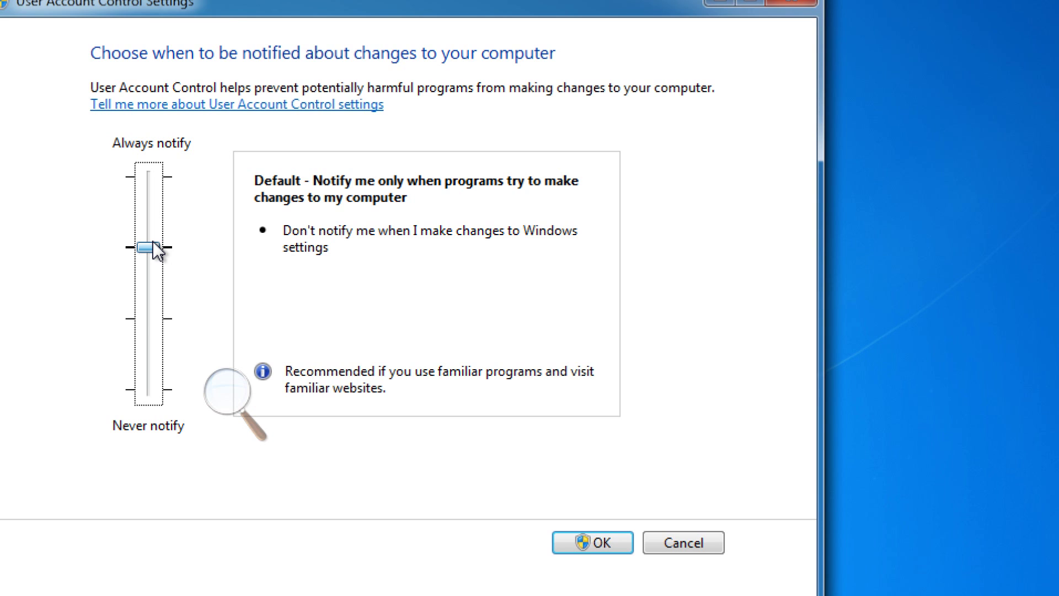
{"action": "left_click_drag", "start_coordinate": [148, 247], "coordinate": [148, 319]}
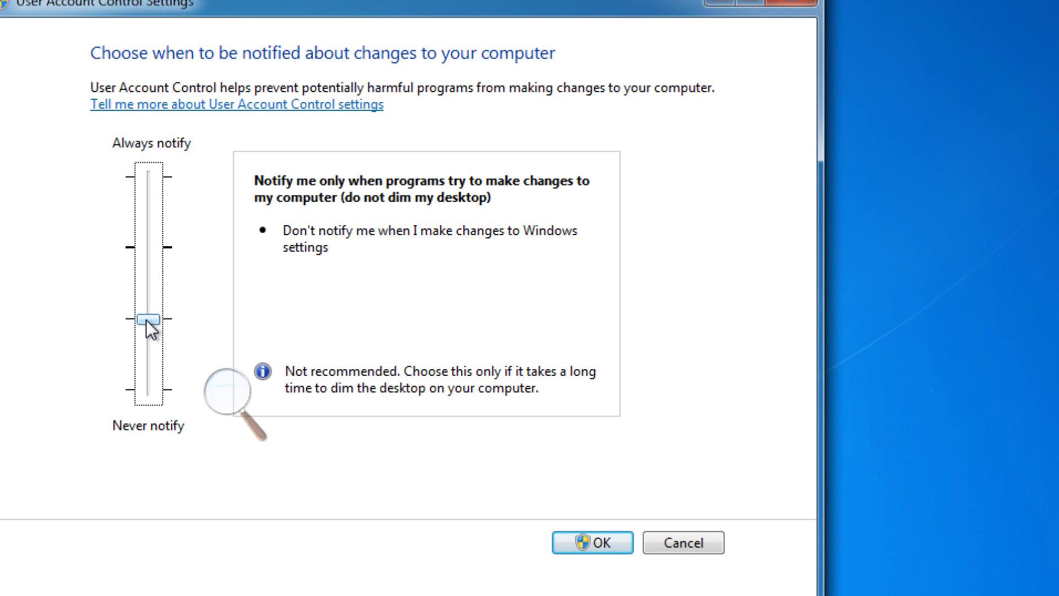
{"action": "left_click_drag", "start_coordinate": [147, 320], "coordinate": [148, 389]}
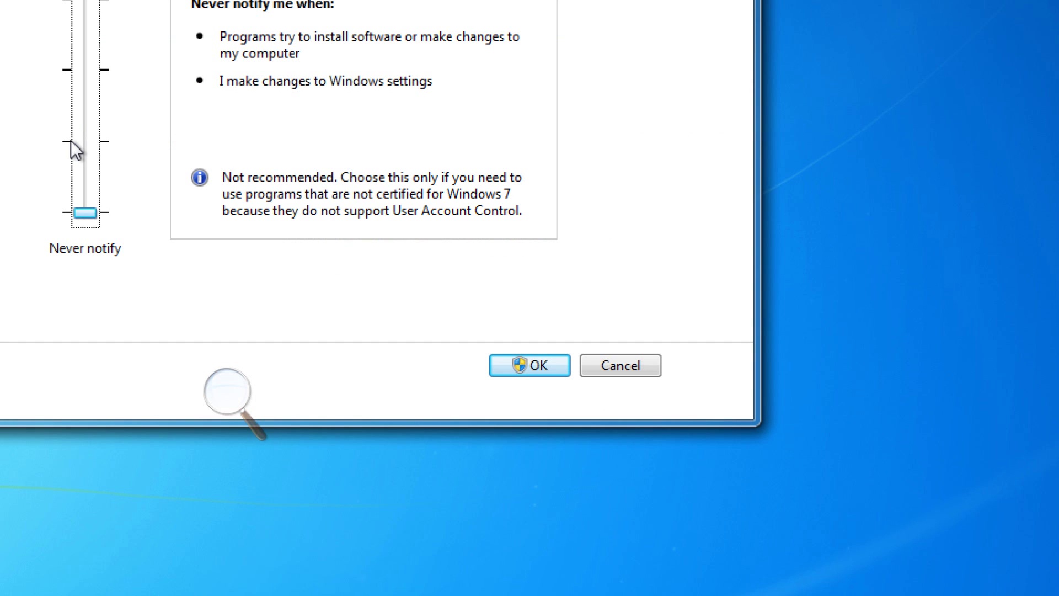
{"action": "key", "text": "Return"}
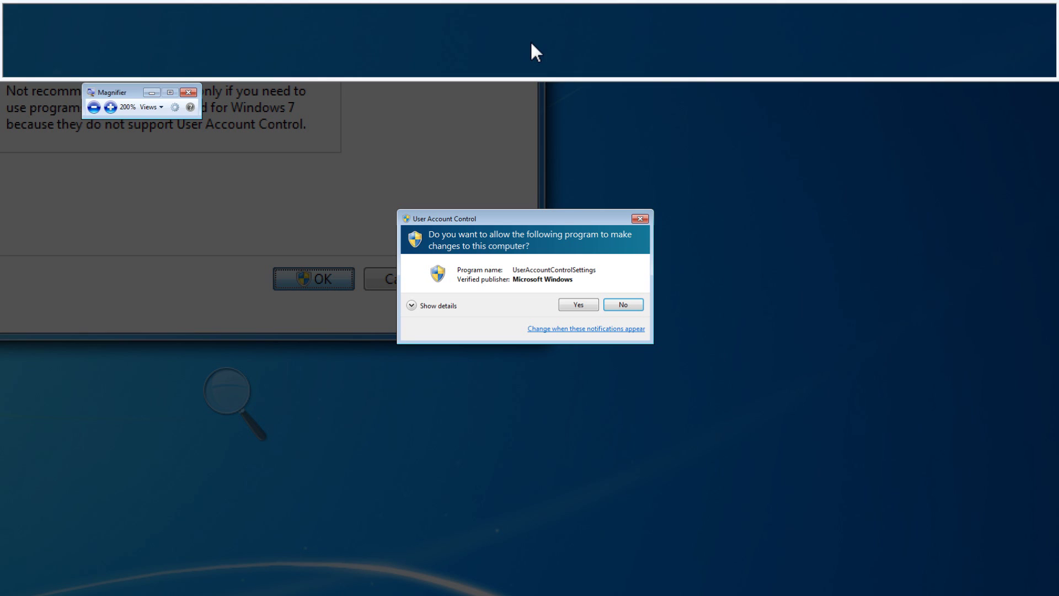
Step: Approve the Never notify change with Yes in the User Account Control prompt
{"action": "left_click", "coordinate": [578, 305]}
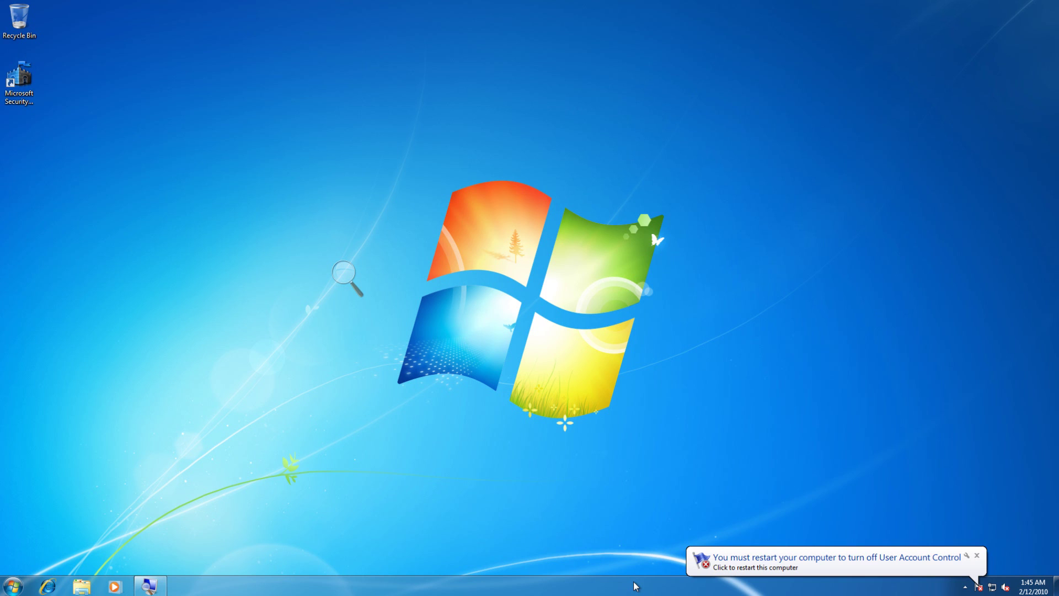
{"action": "key", "text": "super+plus"}
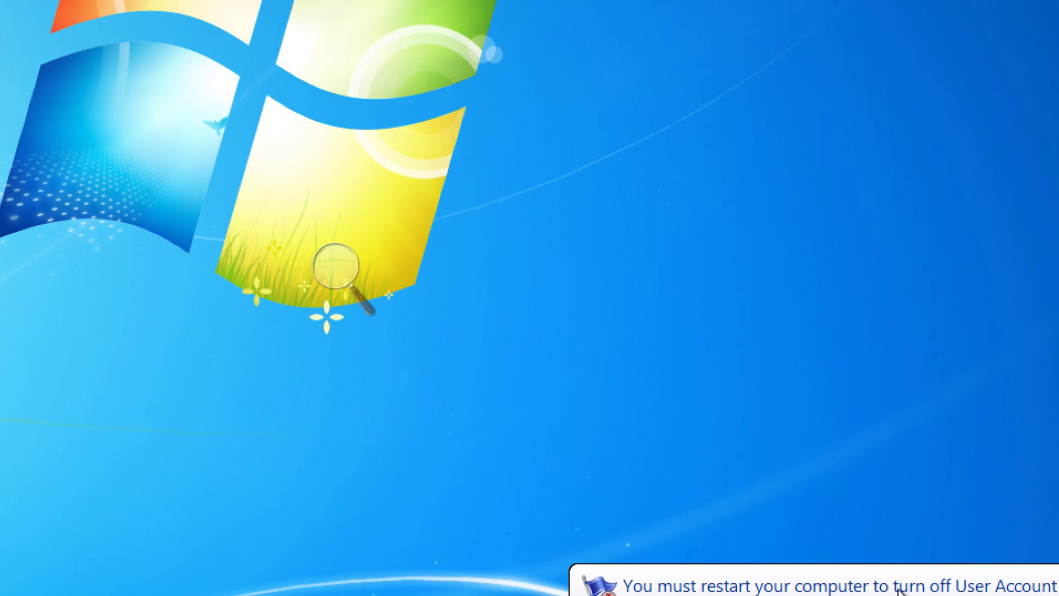
{"action": "key", "text": "super+minus"}
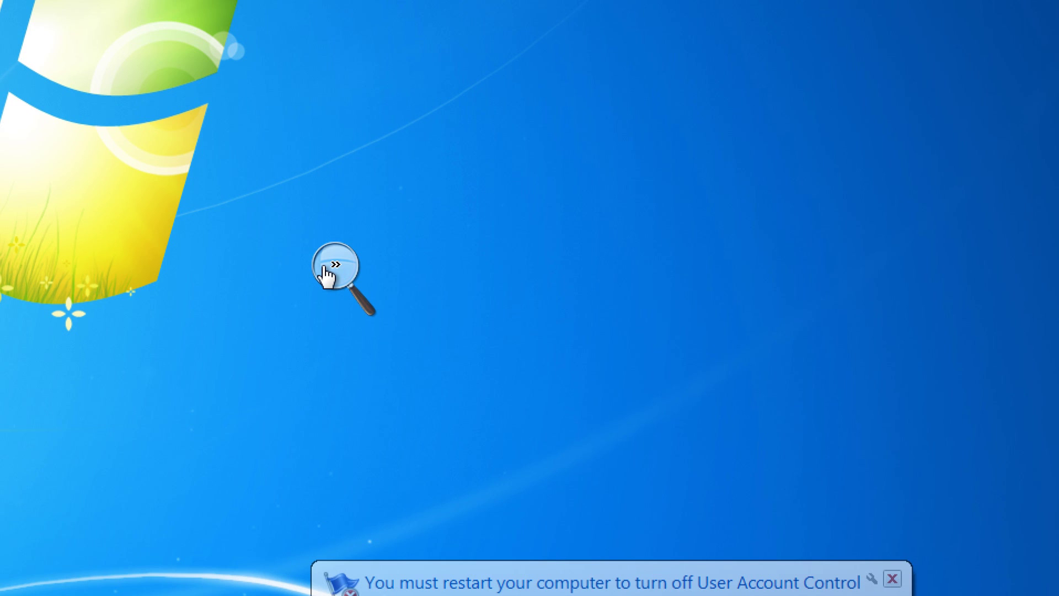
{"action": "left_click", "coordinate": [326, 268]}
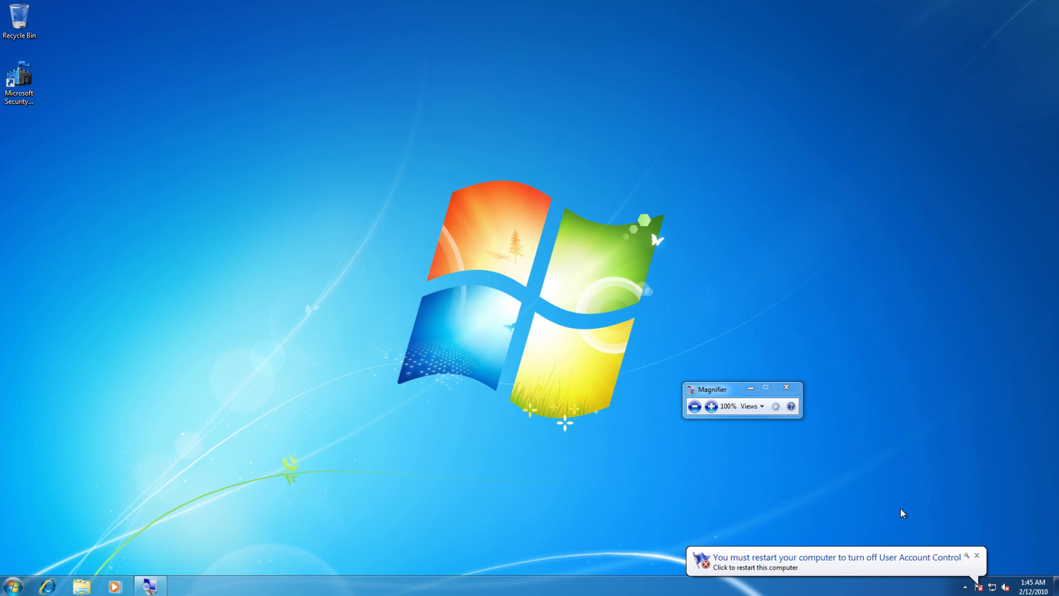